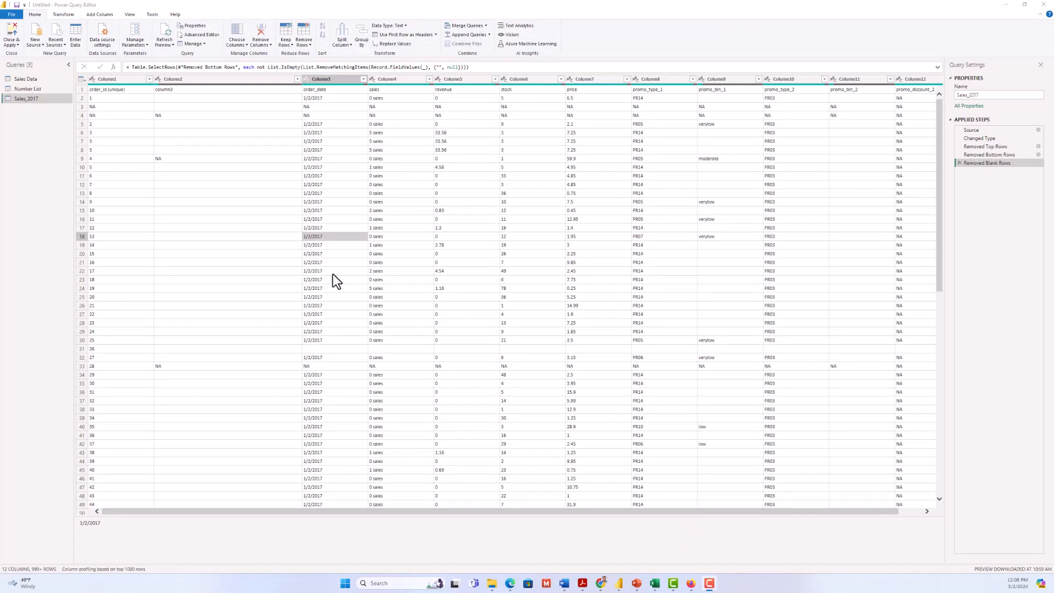
Promote the first row of the Sales_2017 query, holding order_id, order_date, sales and revenue, to column headers.
click(173, 93)
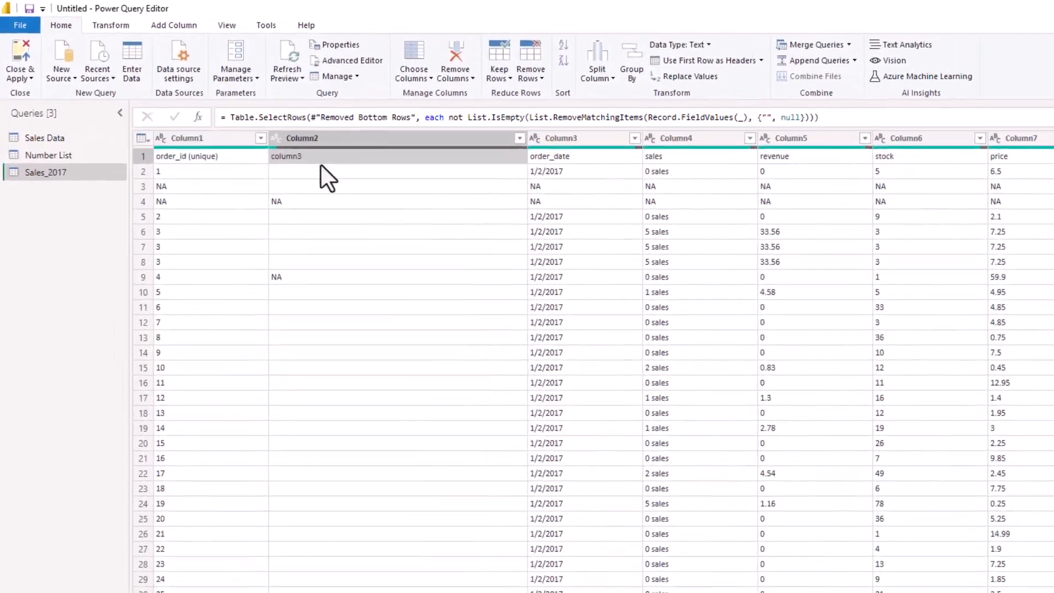
click(601, 162)
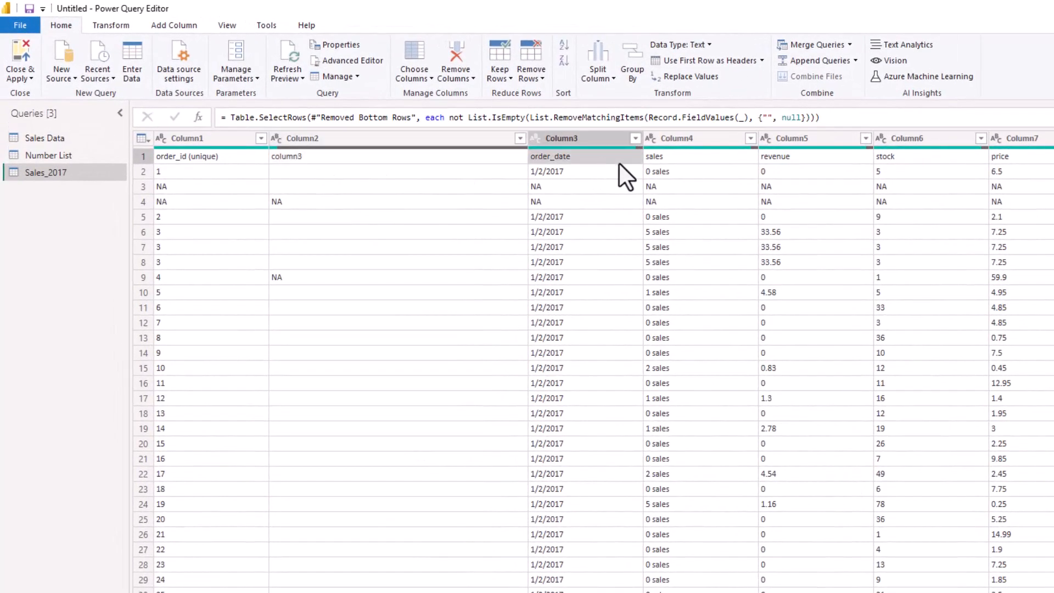
click(784, 164)
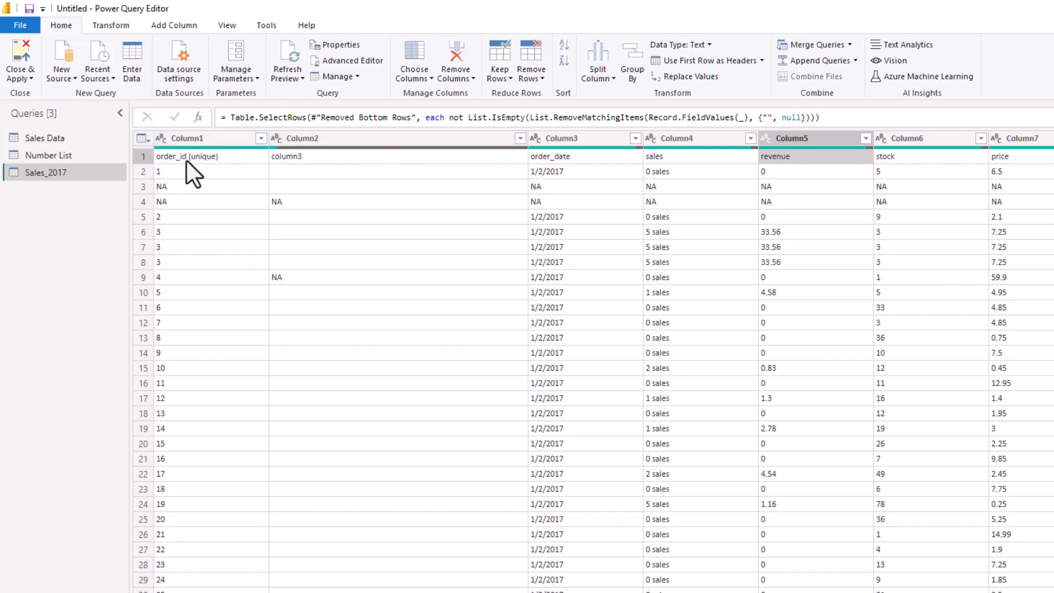
click(140, 139)
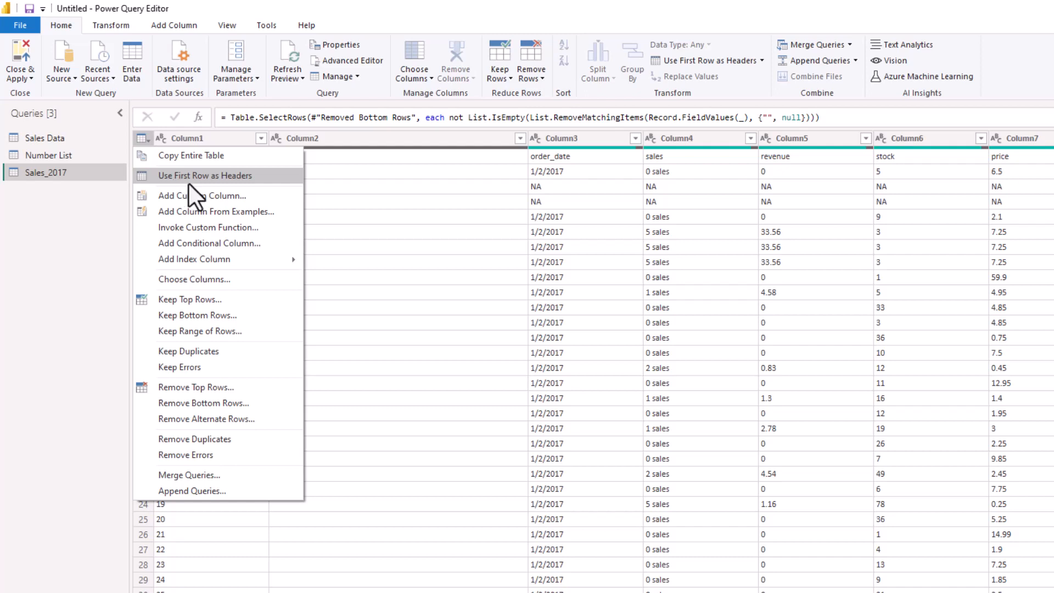
click(229, 179)
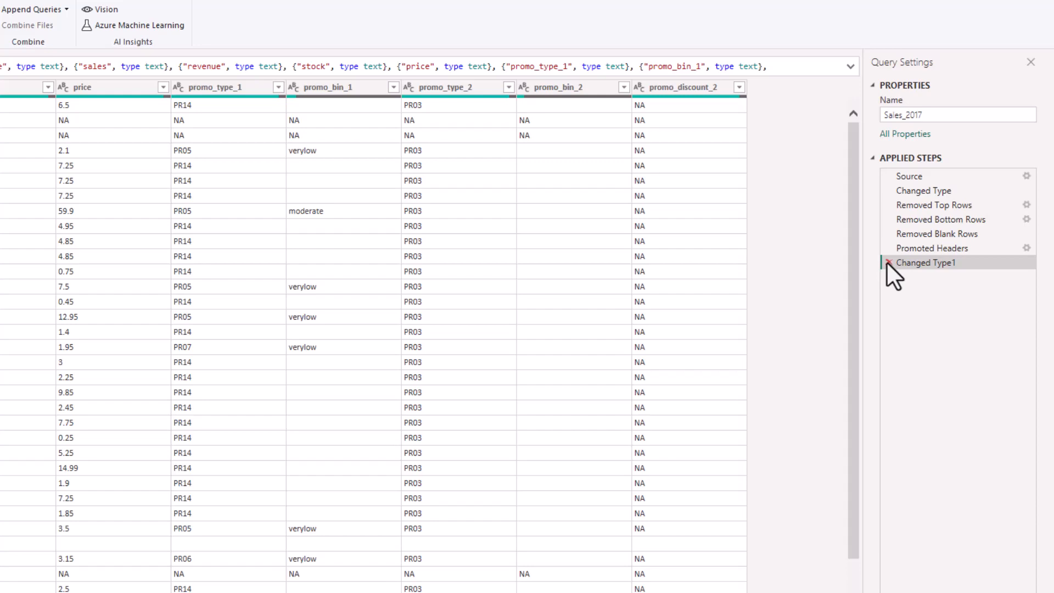
Delete the Changed Type1 and Promoted Headers steps from the Sales_2017 query.
click(888, 261)
click(888, 248)
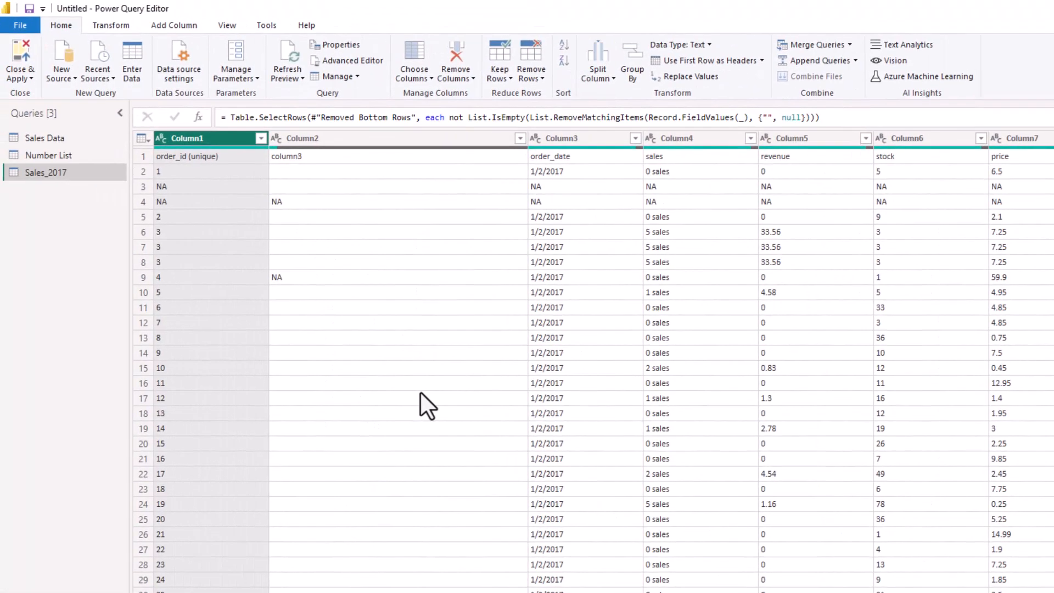
Use the first row of Sales_2017 as headers again, and demote those headers back to the first row.
click(542, 158)
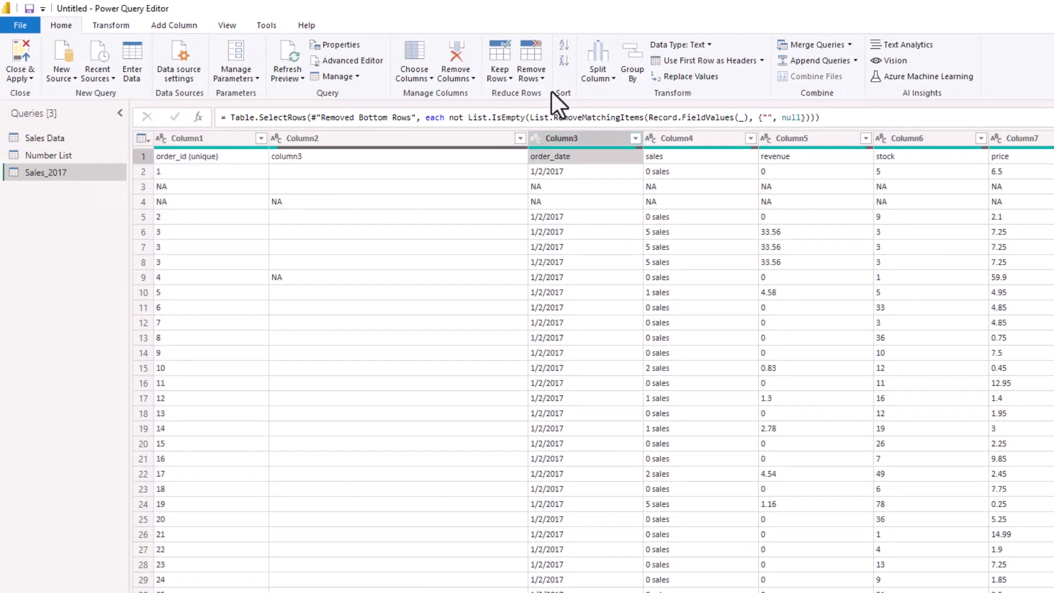
click(687, 64)
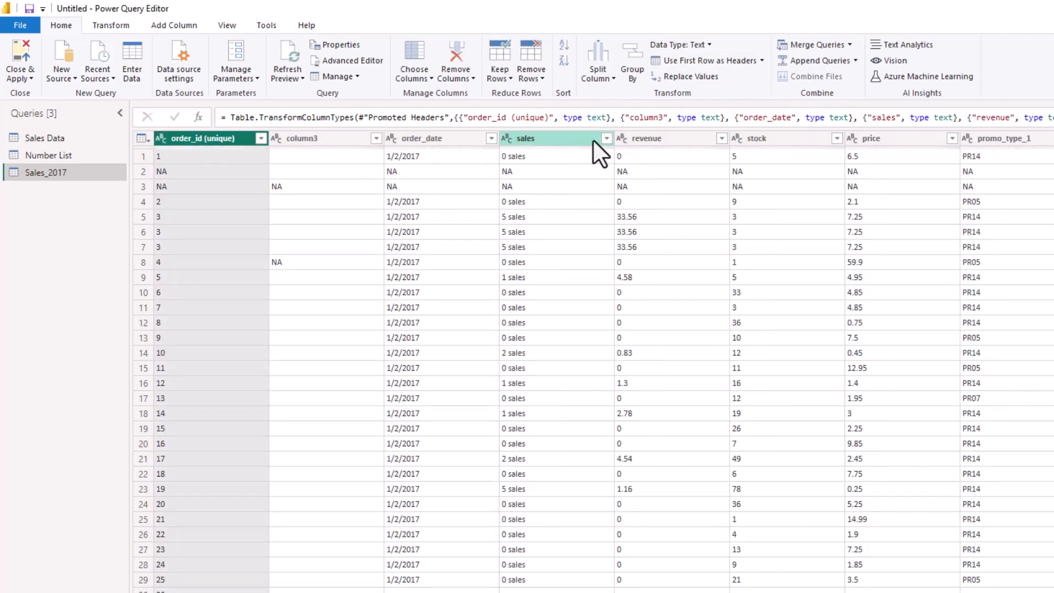
click(762, 65)
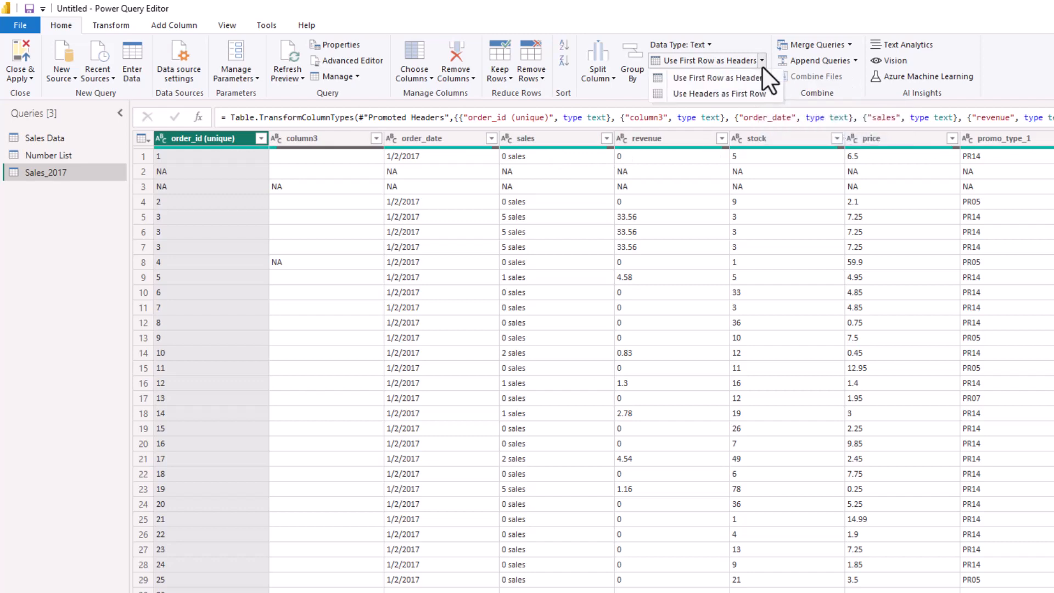
click(756, 97)
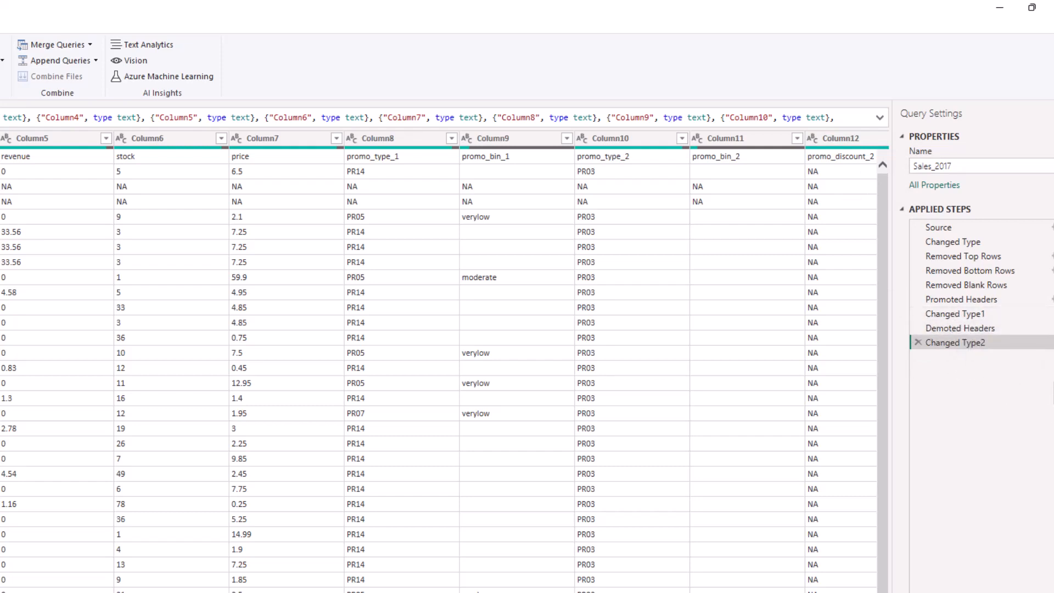
Review the data at the Promoted Headers, Changed Type1 and Demoted Headers steps, and view the header promotion options.
click(970, 302)
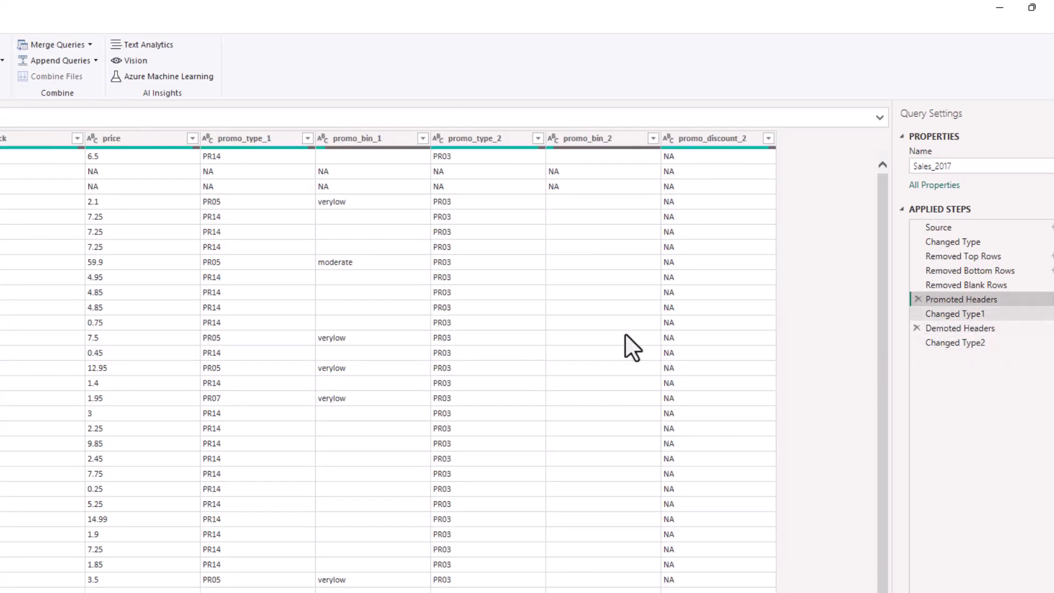
click(983, 315)
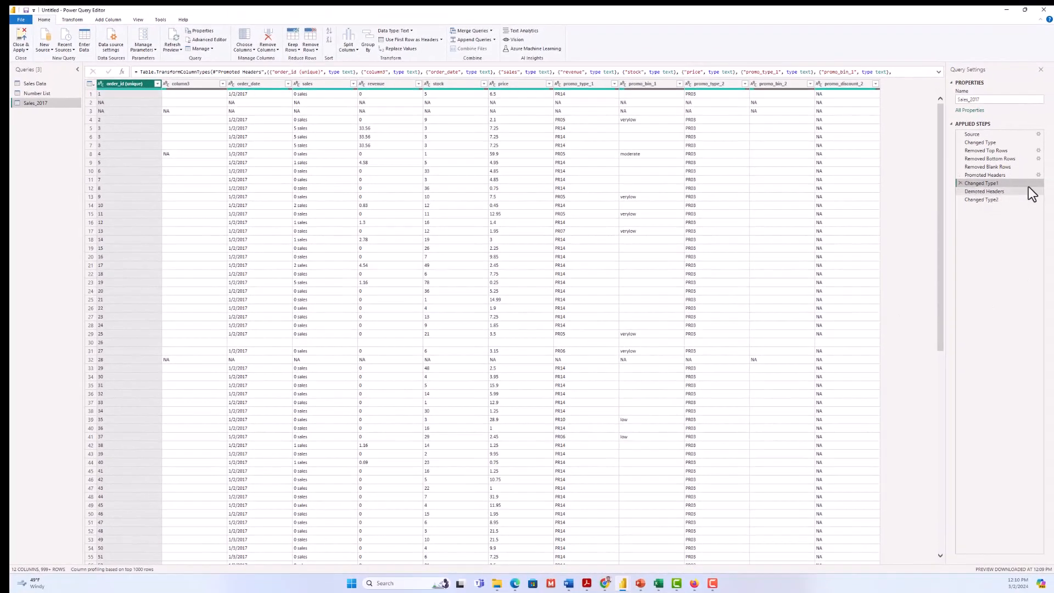
click(980, 192)
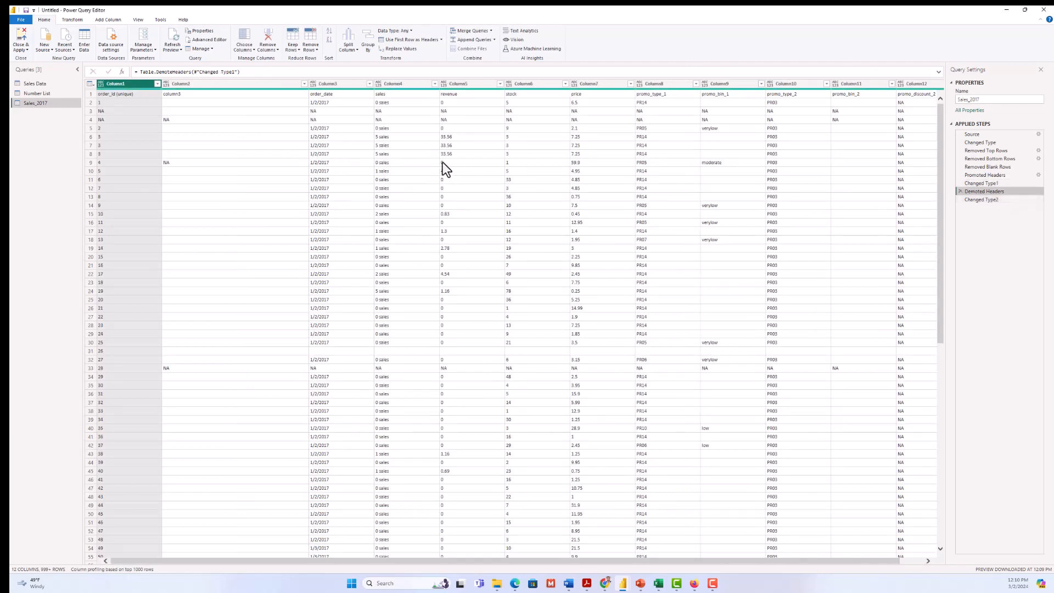
click(441, 40)
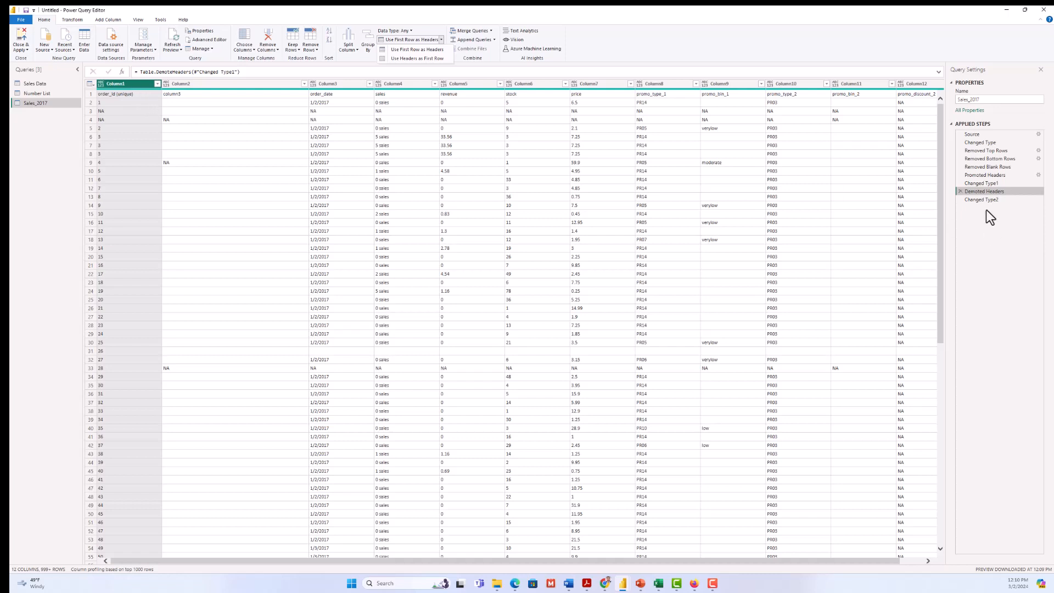
Delete the Changed Type2, Demoted Headers, Changed Type1 and Promoted Headers steps from Sales_2017.
click(961, 200)
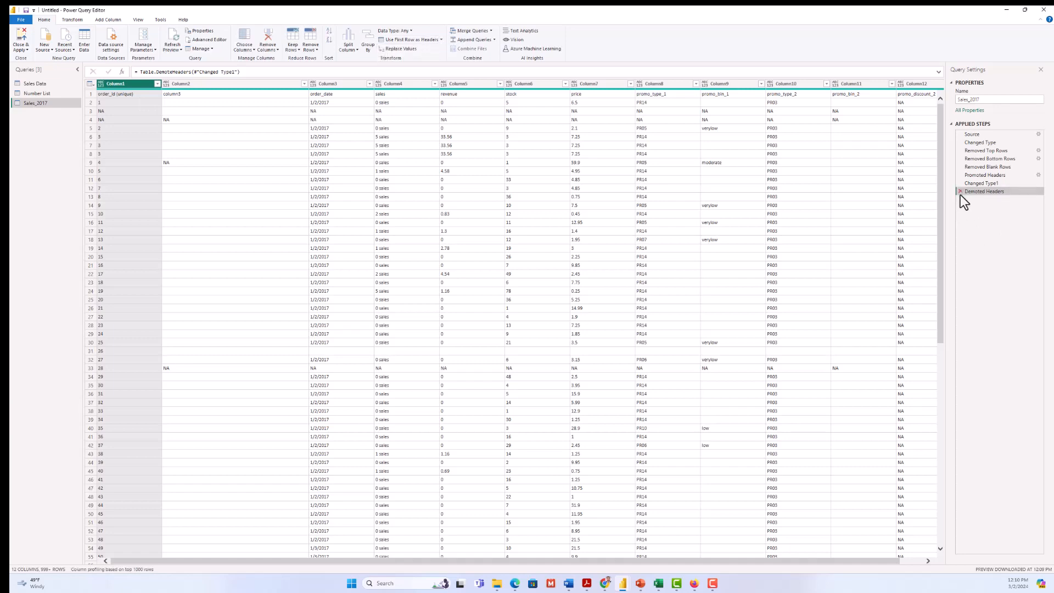
click(961, 195)
click(960, 184)
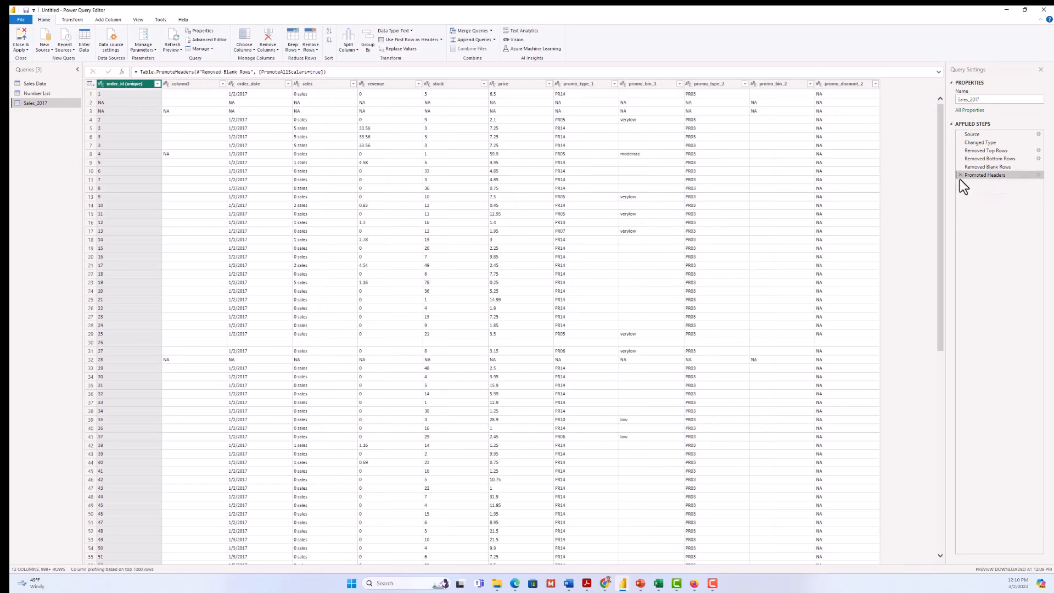
click(960, 175)
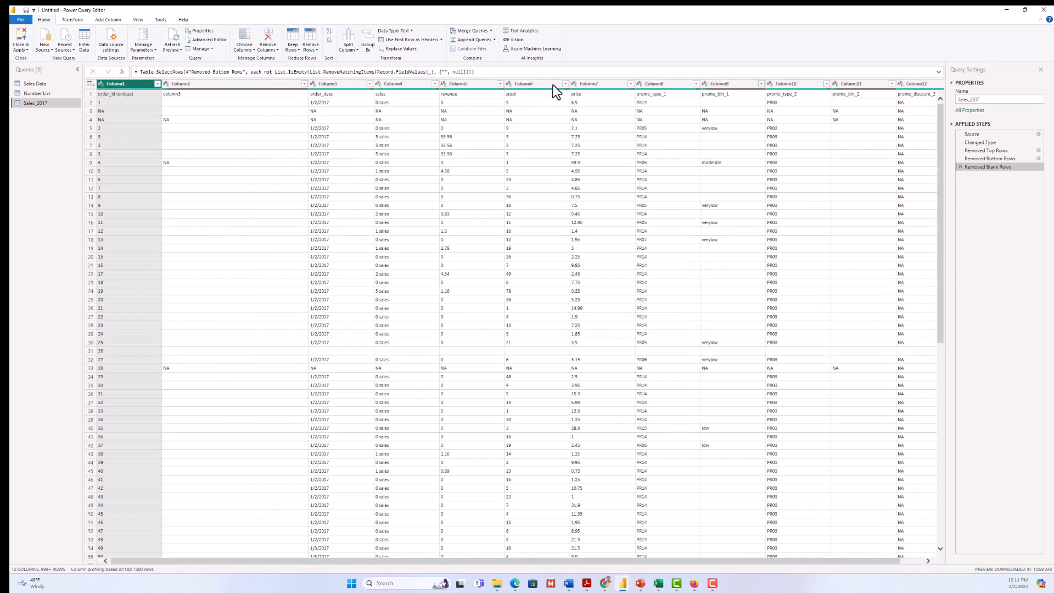
Delete the Sales Data query.
click(36, 84)
right_click(38, 84)
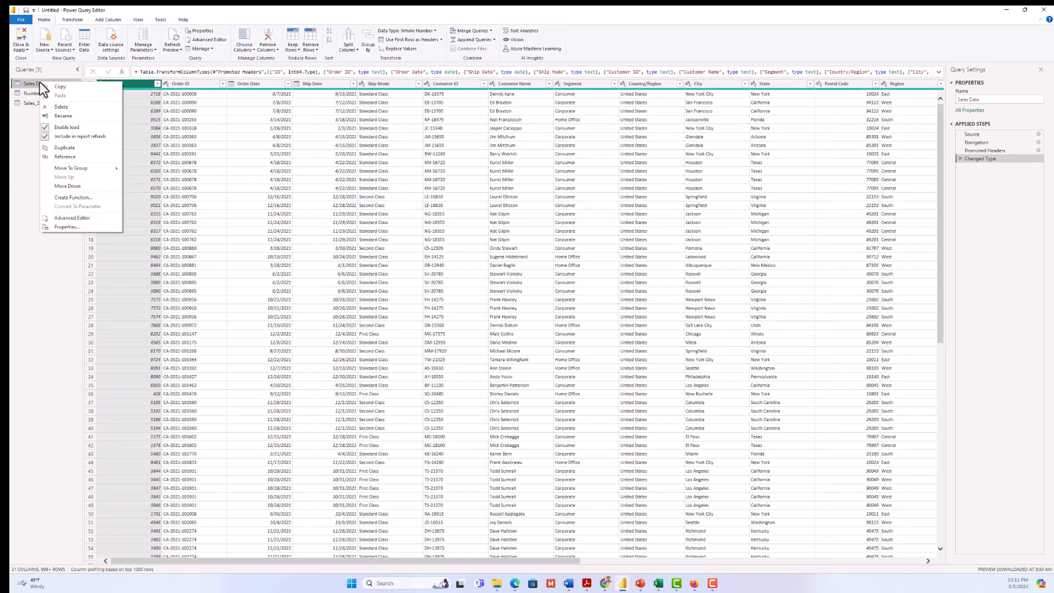
click(61, 108)
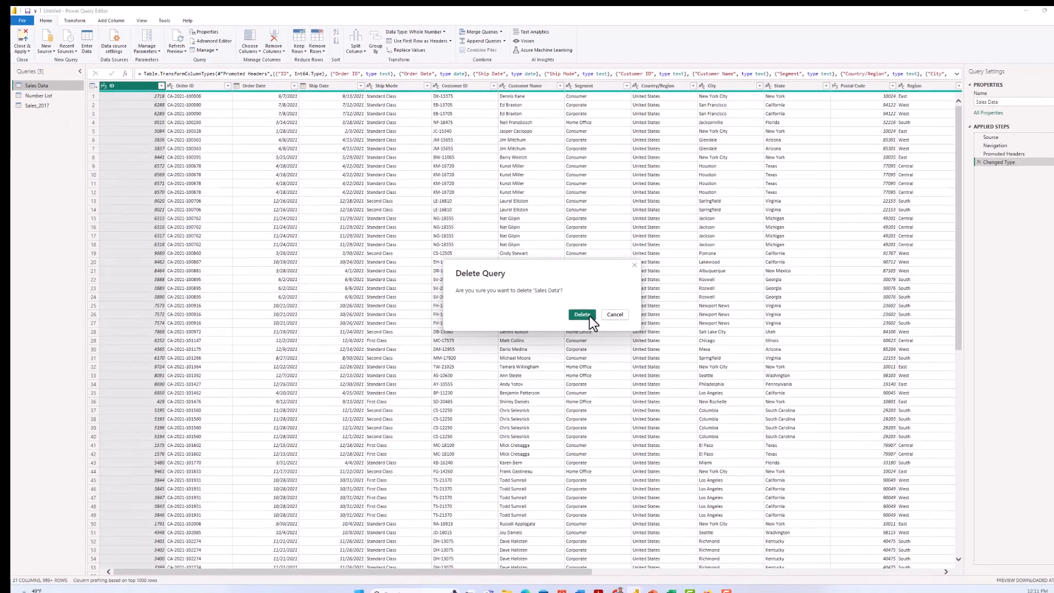
click(589, 316)
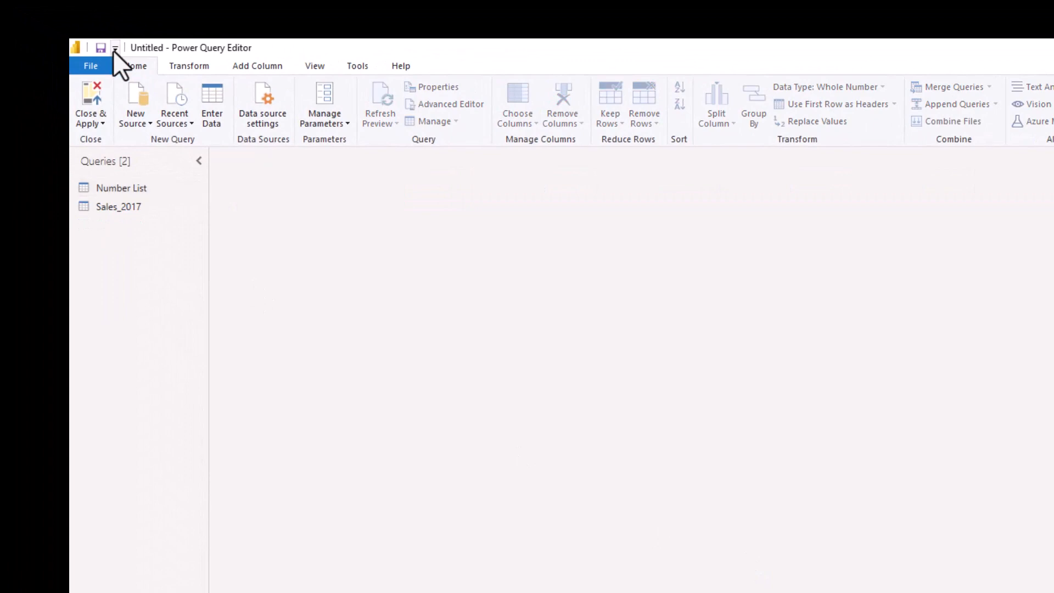
Import the Sales Data sheet from the Sales Data Excel workbook as a new query.
click(149, 124)
click(173, 163)
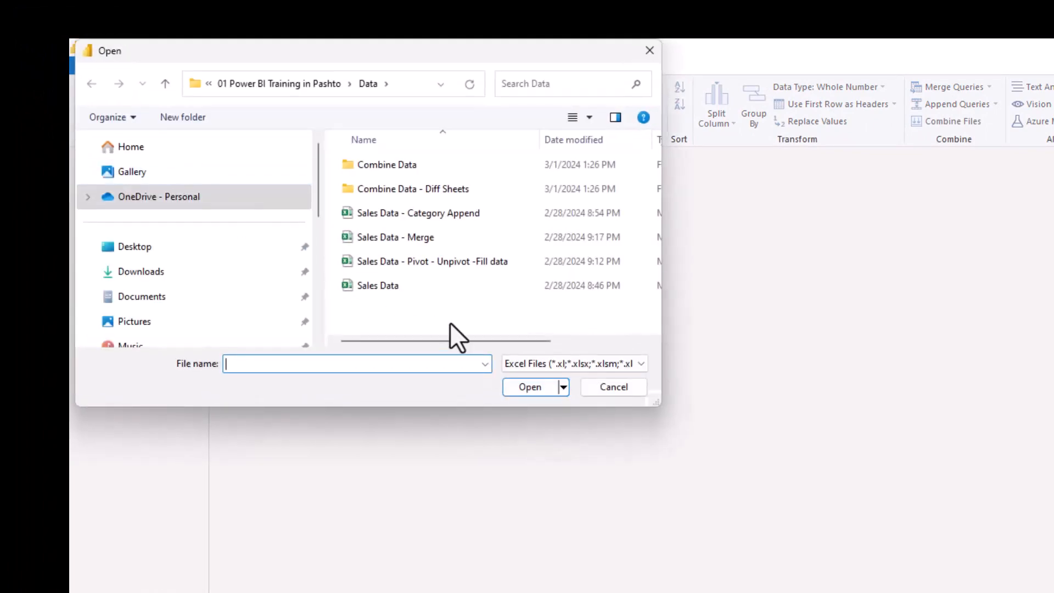
double_click(392, 286)
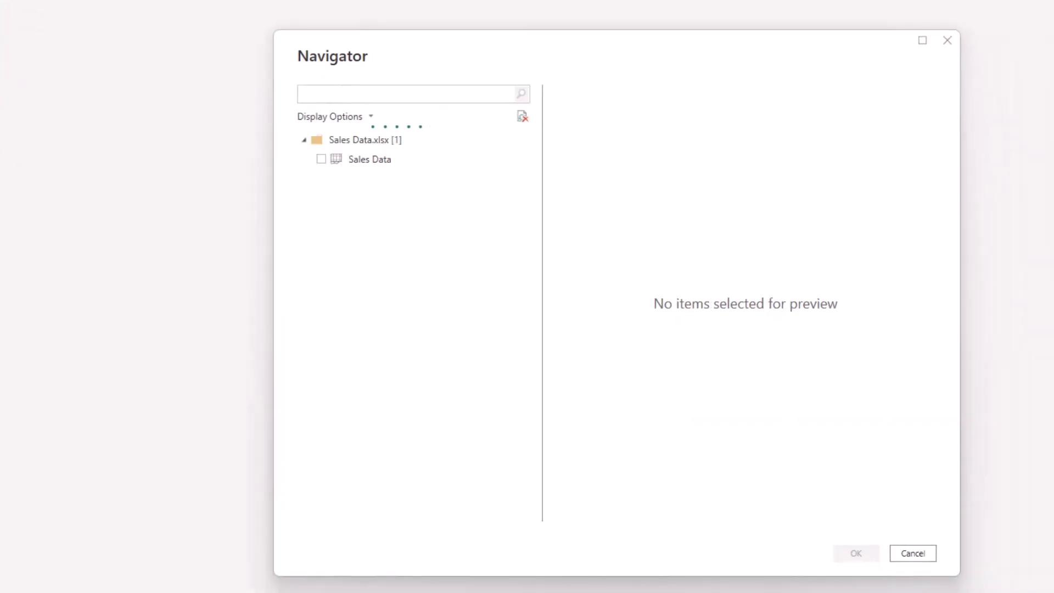
click(321, 159)
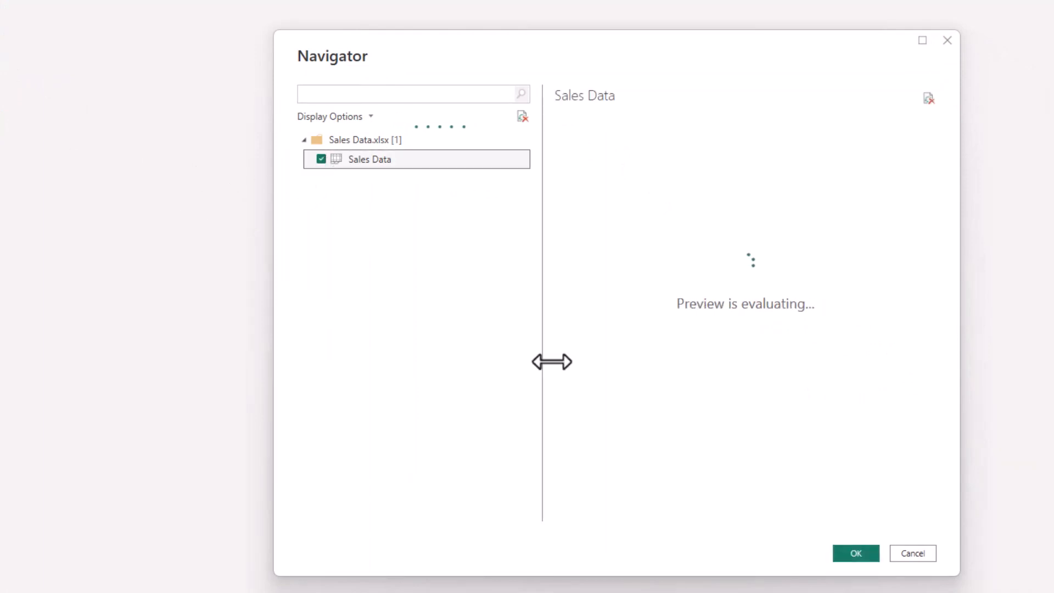
click(863, 554)
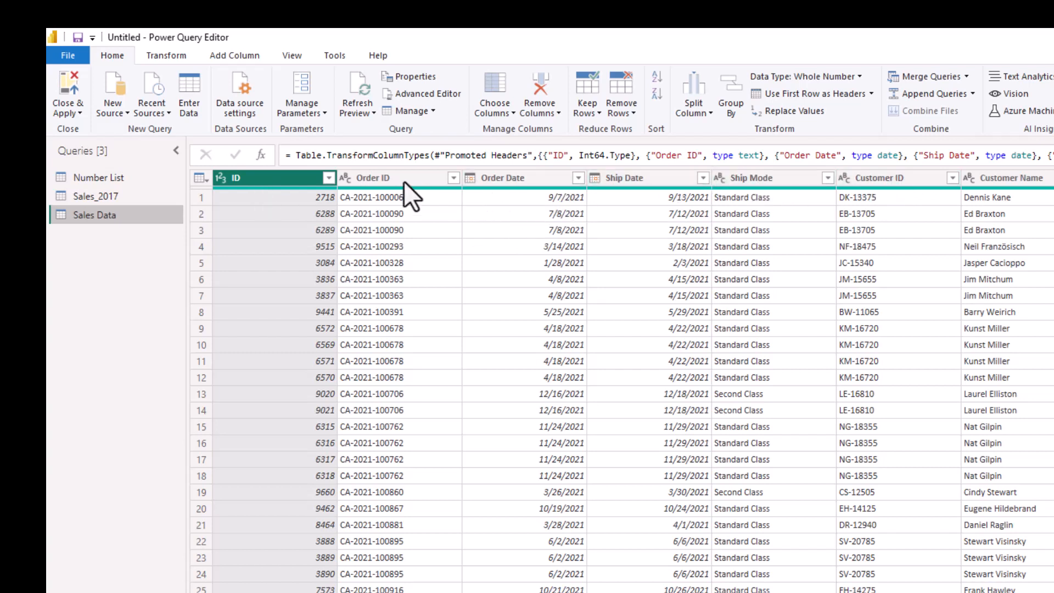
Set the global type detection option to never detect column types and headers for unstructured sources.
click(75, 54)
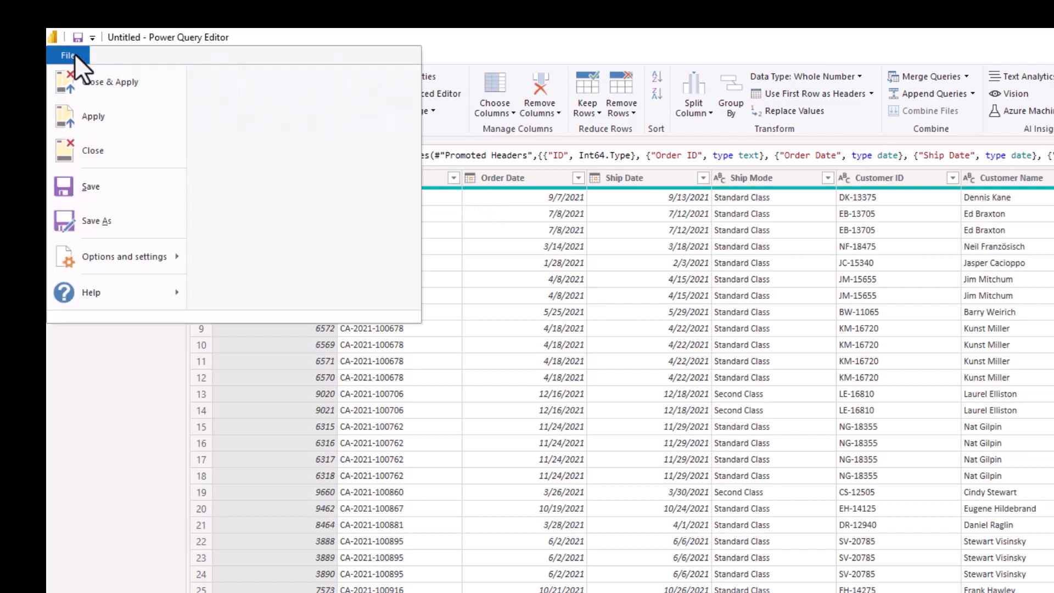
mouse_move(143, 258)
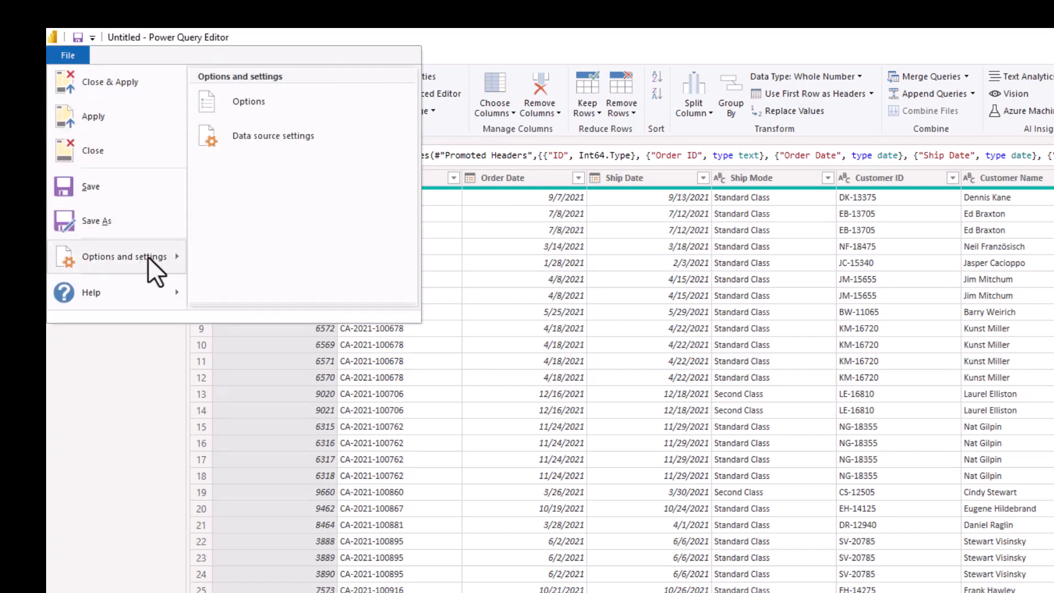
click(271, 102)
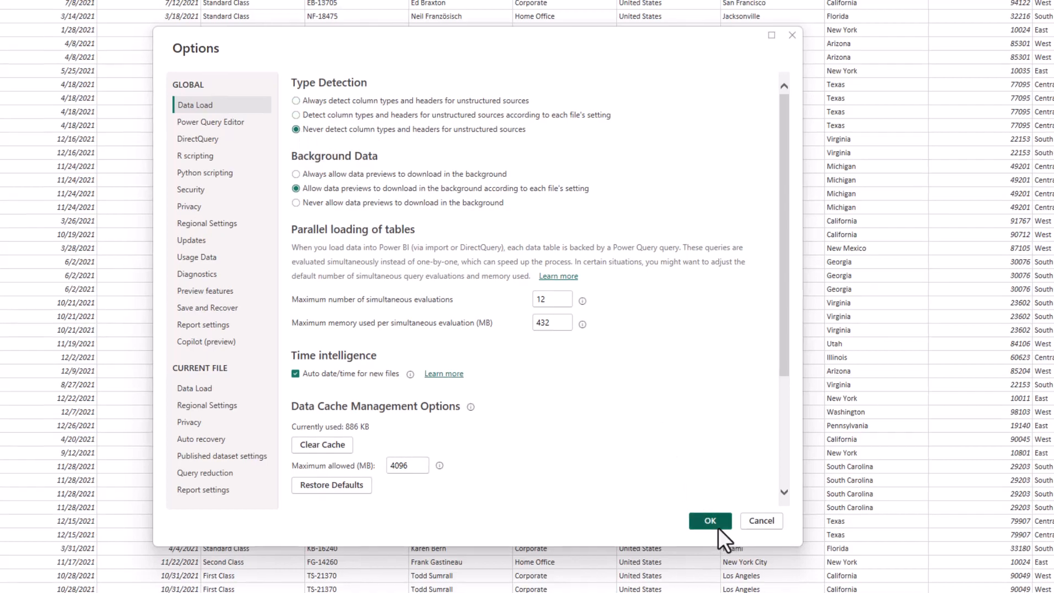
click(718, 526)
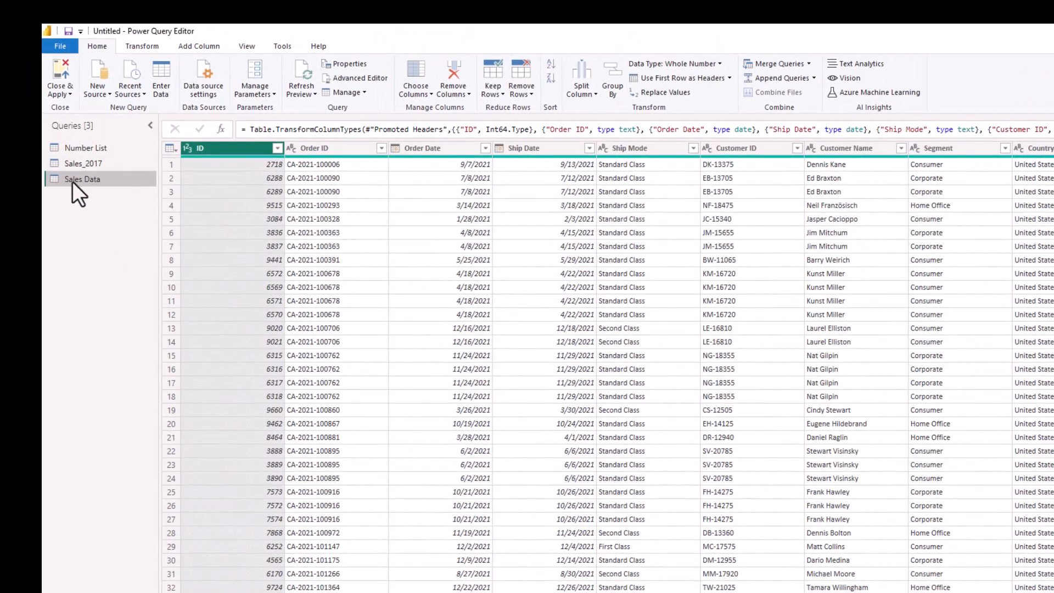
Delete the re-imported Sales Data query.
right_click(72, 180)
click(108, 223)
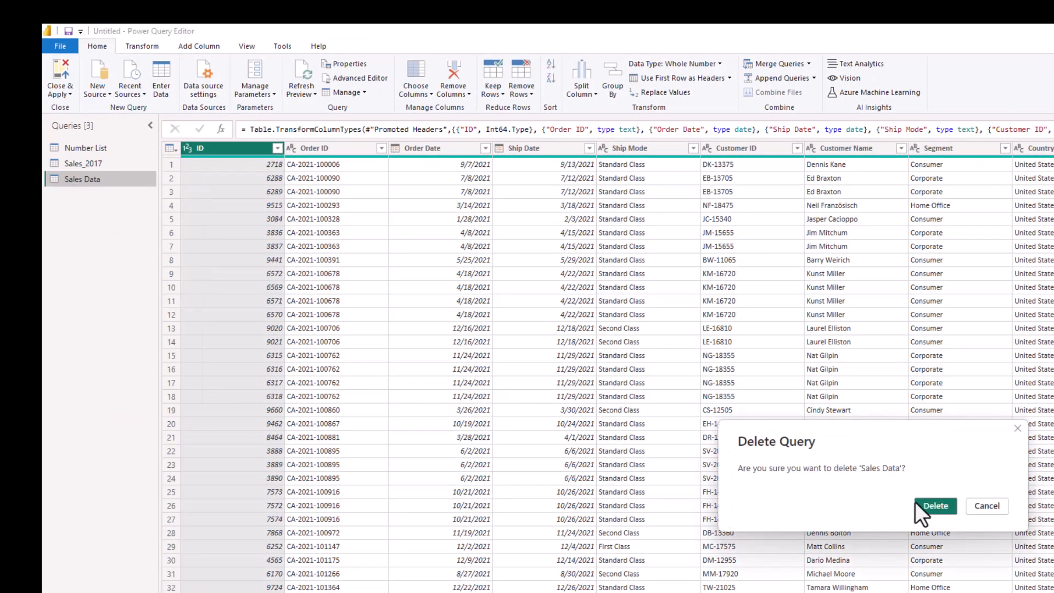
click(945, 508)
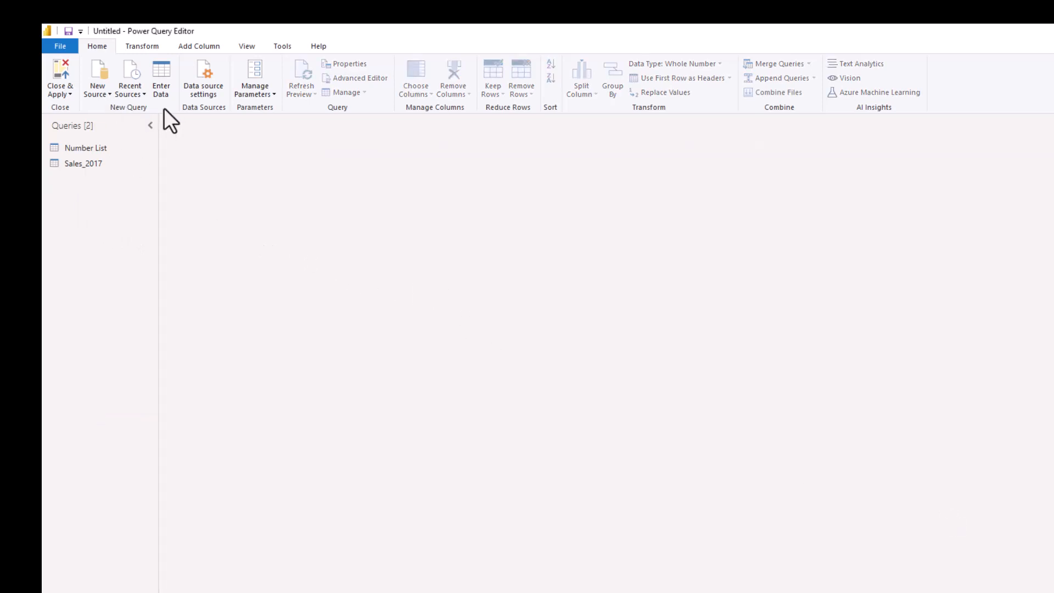
Import the Sales Data sheet from the Sales Data Excel workbook as a new query.
click(107, 98)
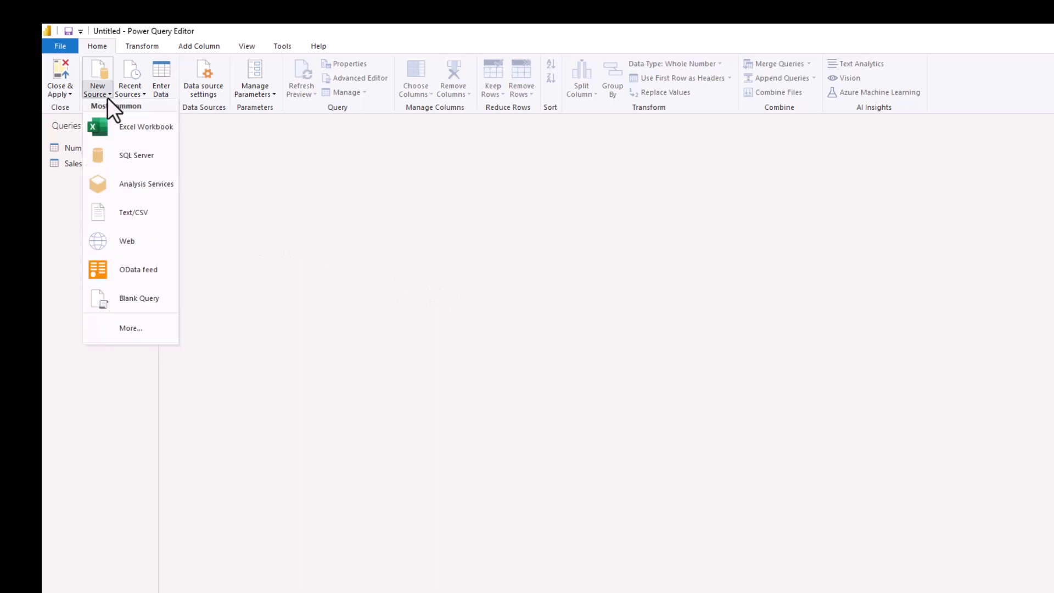
click(133, 124)
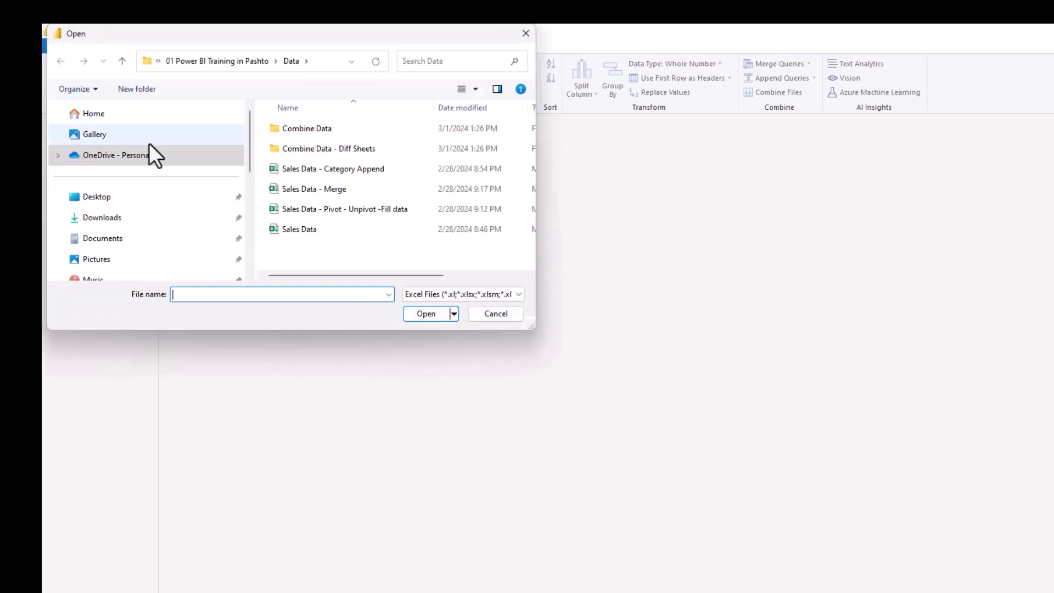
click(326, 226)
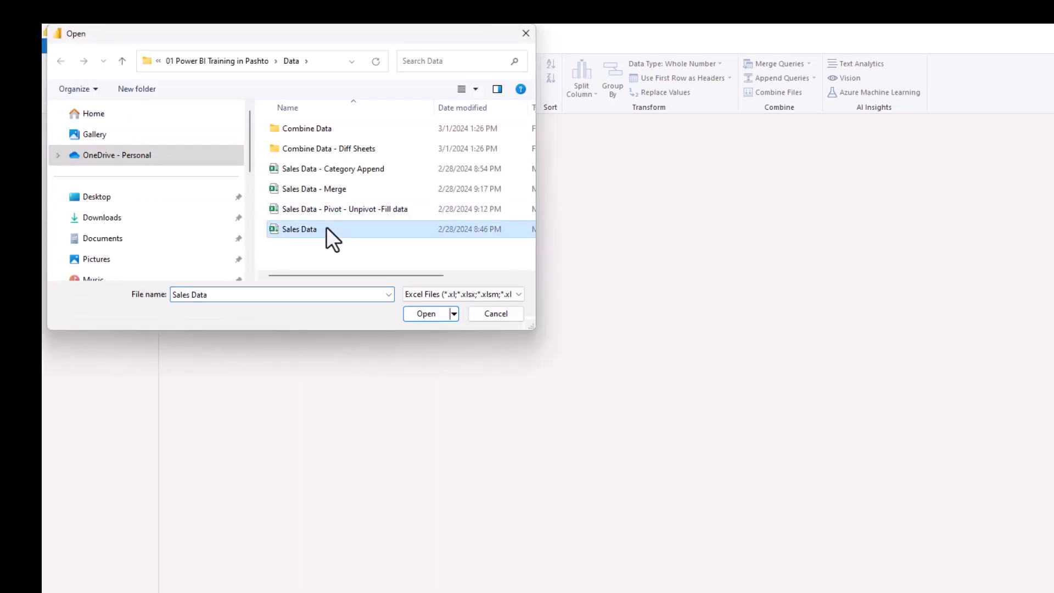
double_click(328, 229)
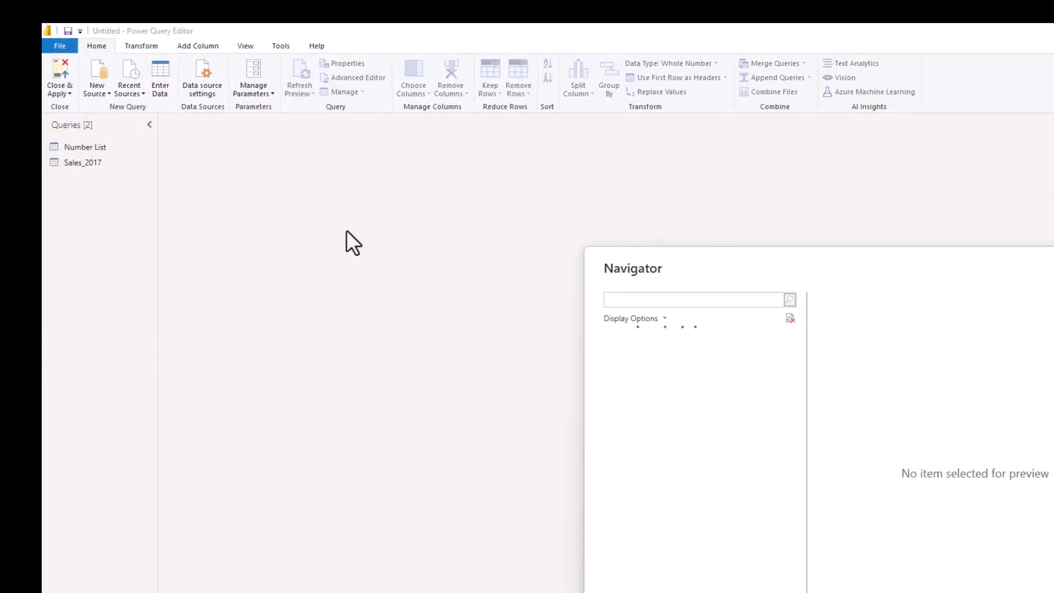
click(453, 255)
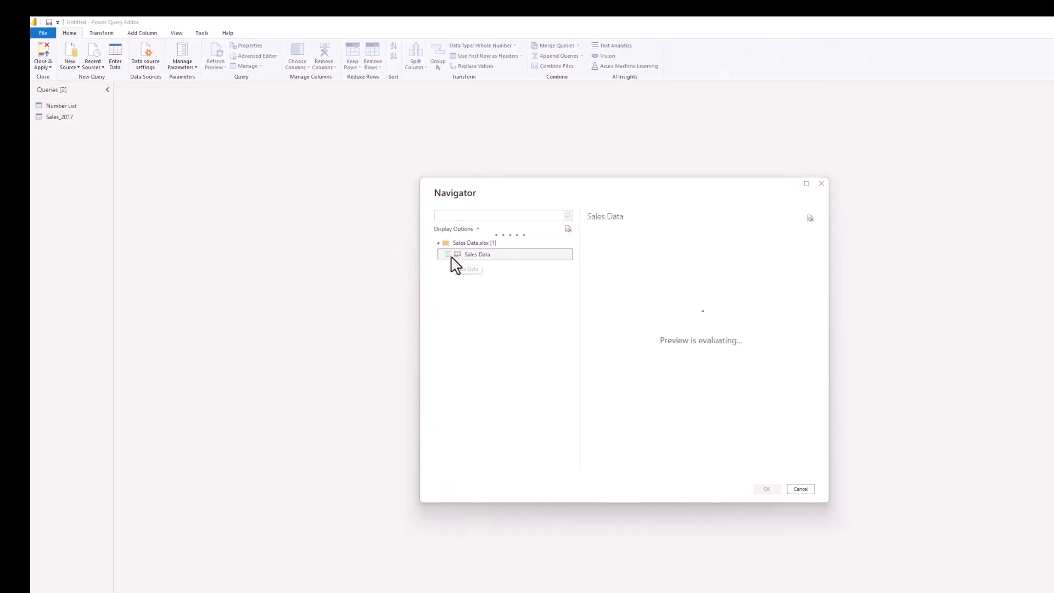
click(449, 255)
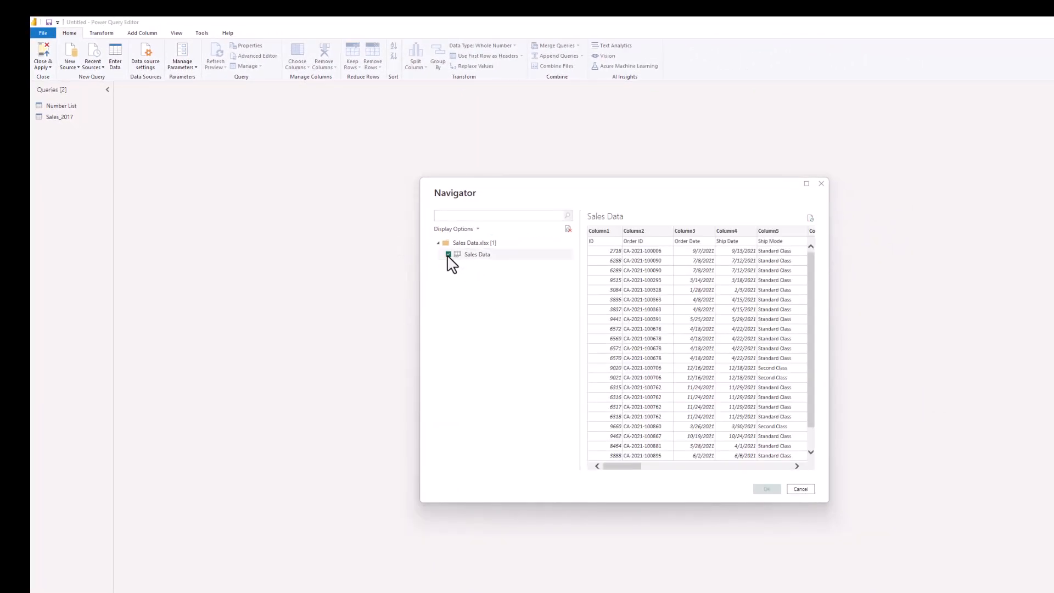
click(767, 489)
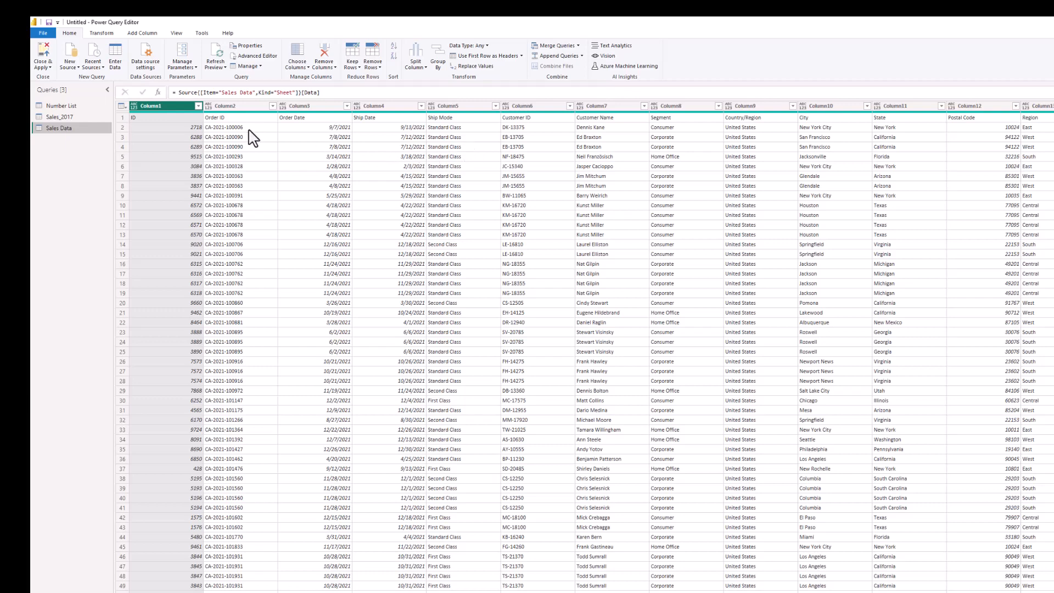
Set the global type detection option to always detect column types and headers for unstructured sources.
click(43, 34)
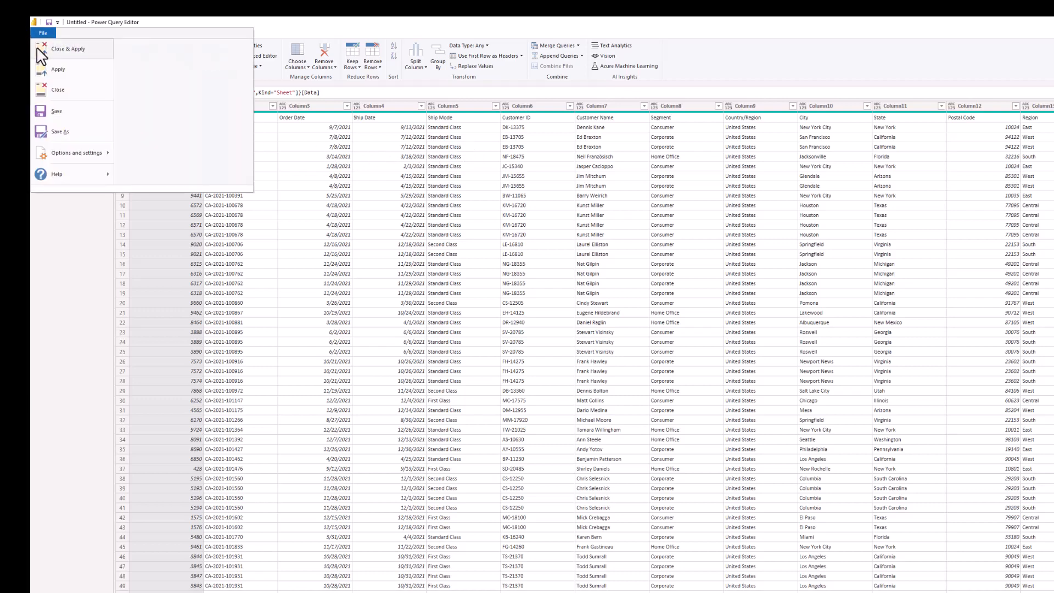
mouse_move(70, 159)
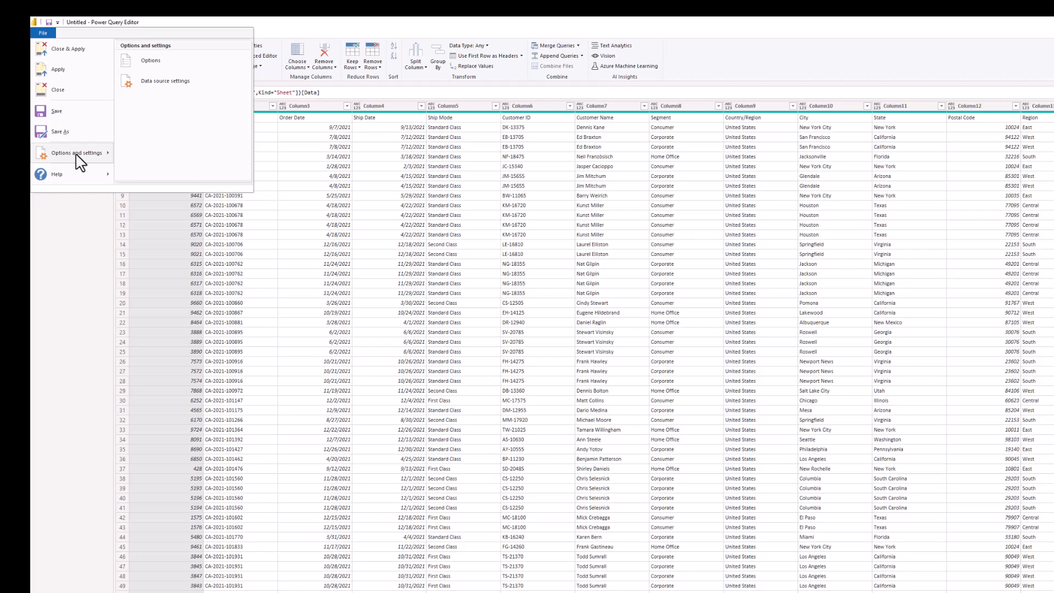
click(161, 60)
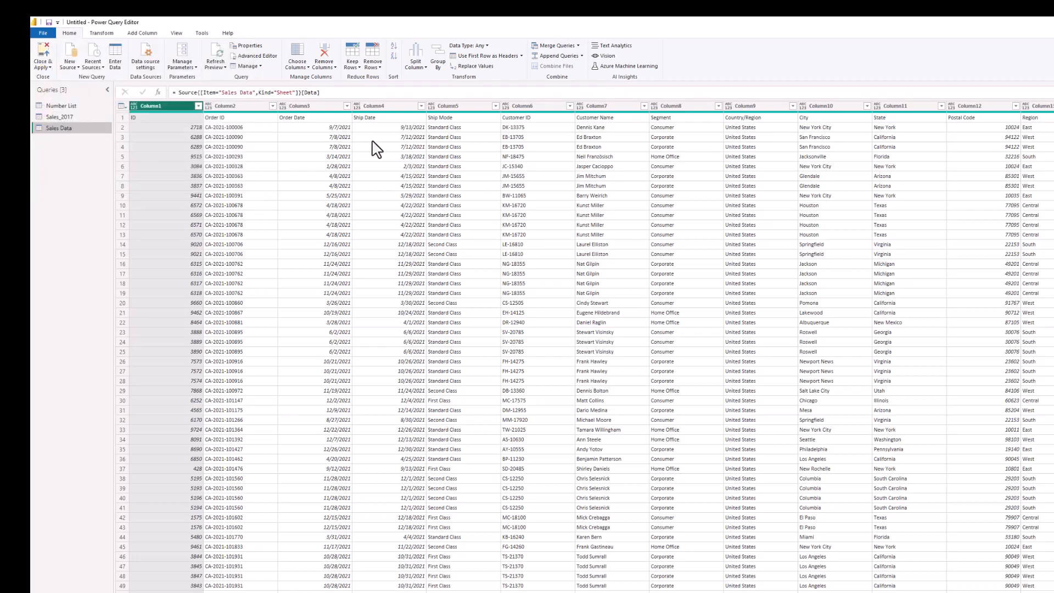
click(495, 207)
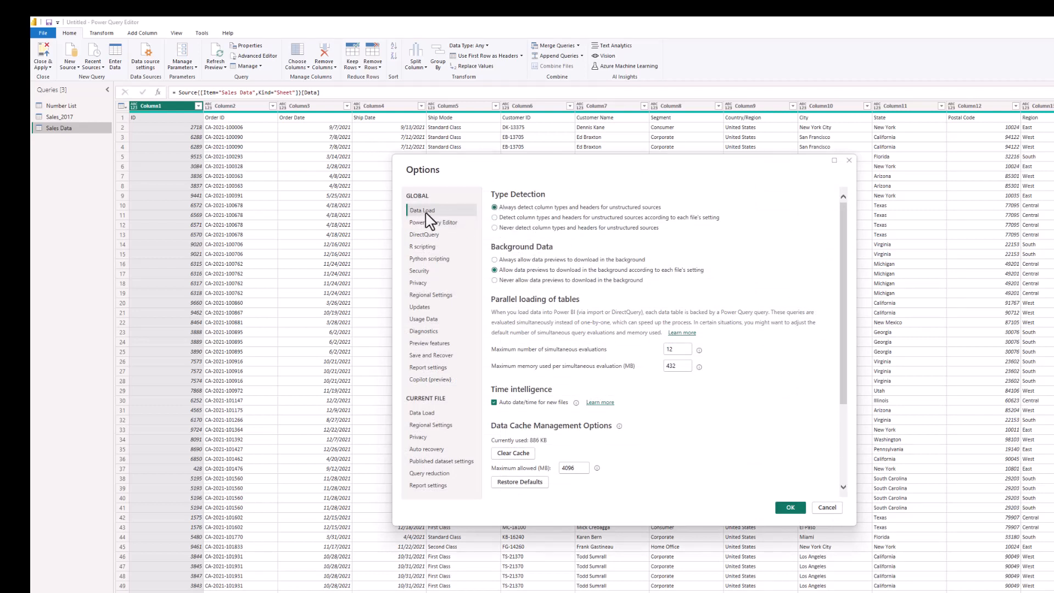
click(791, 509)
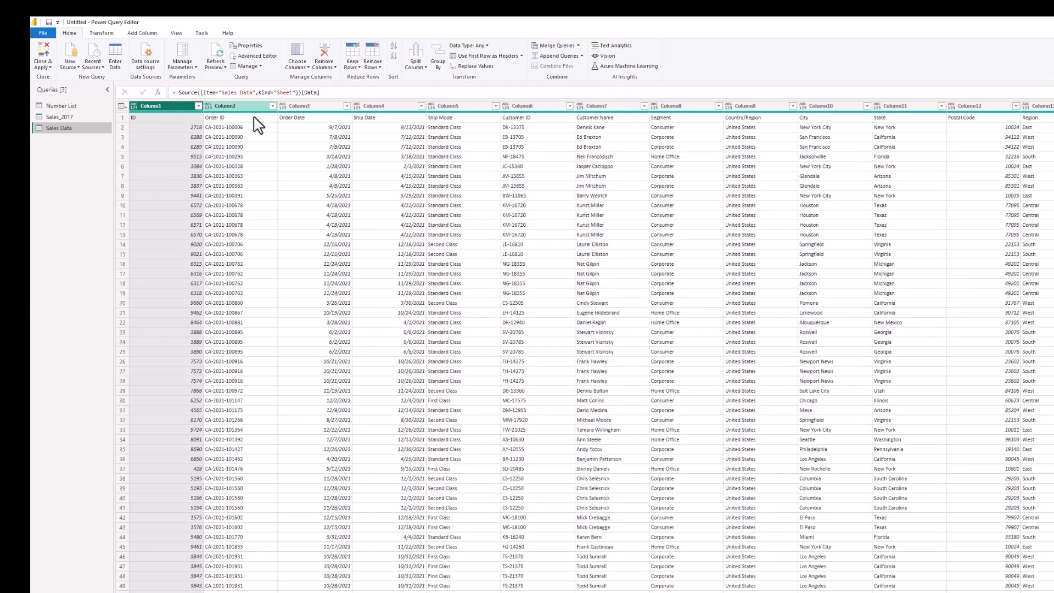
Delete the Sales Data query that was imported without header detection.
right_click(55, 129)
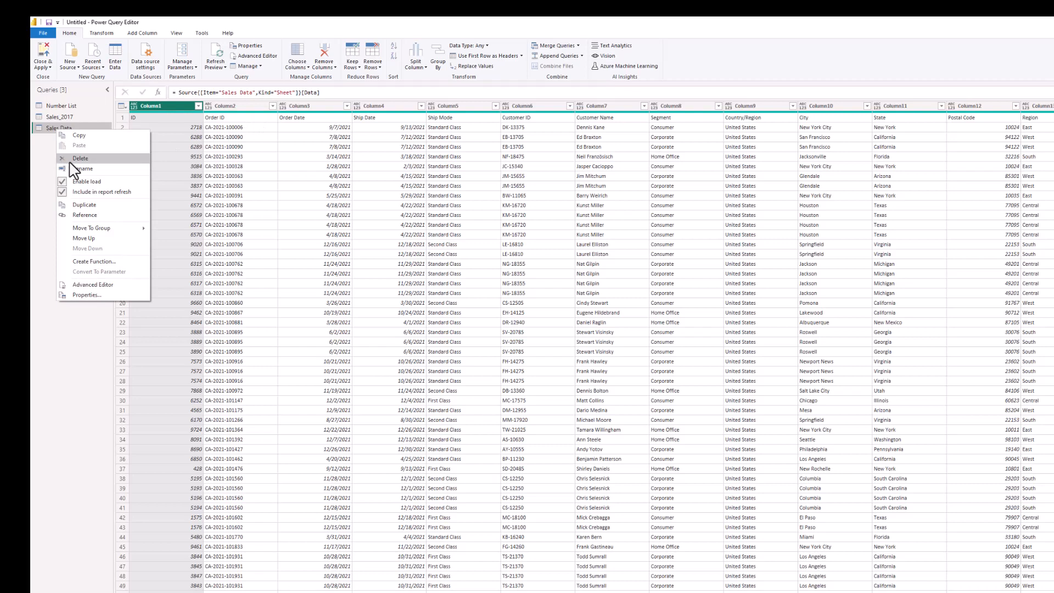
click(70, 163)
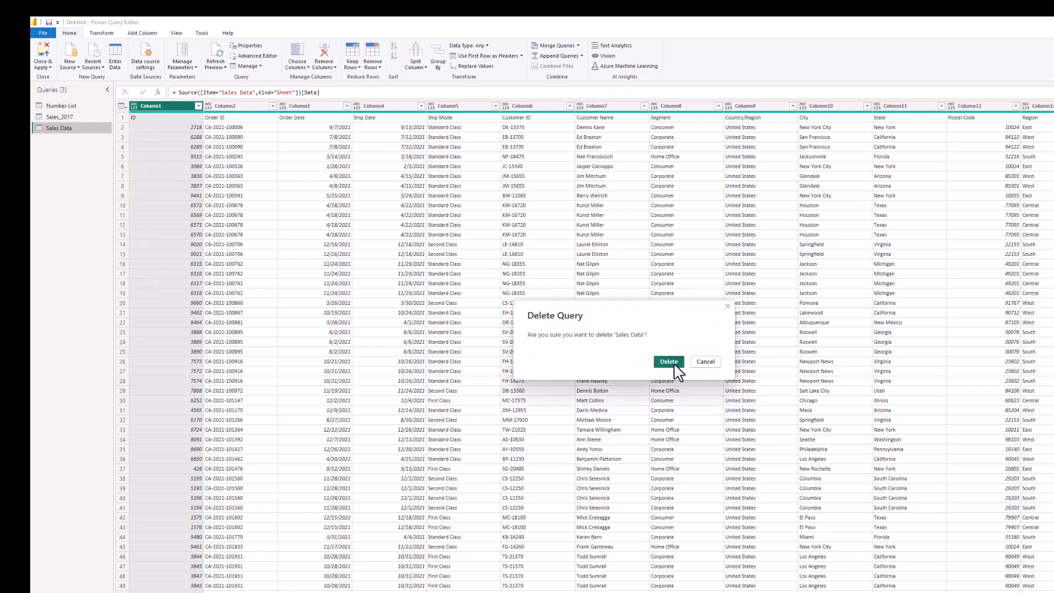
click(674, 365)
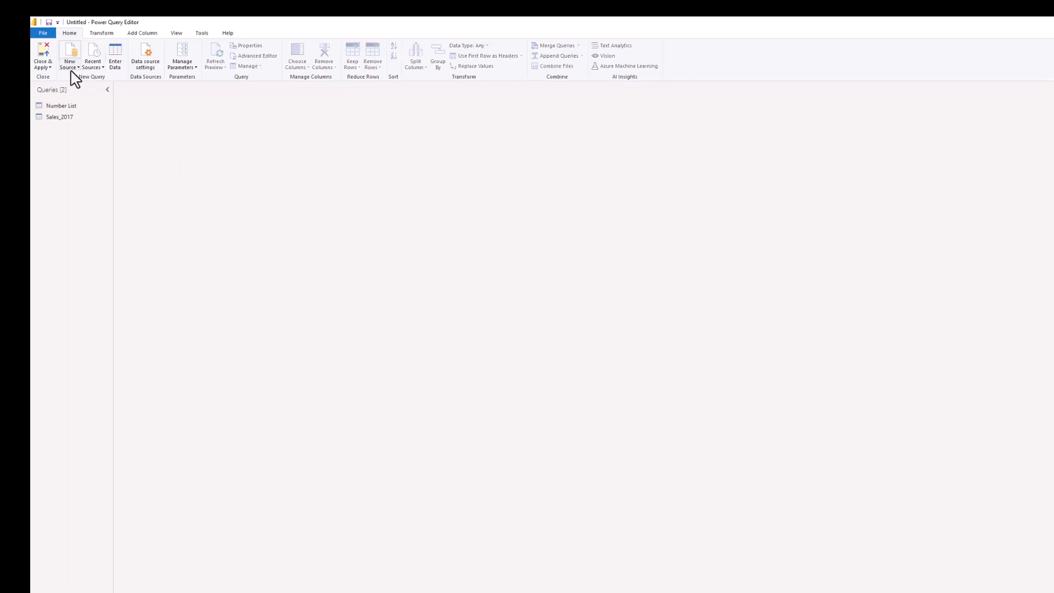
Re-import the Sales Data sheet from the Sales Data Excel workbook with header and type detection enabled.
click(75, 70)
click(80, 90)
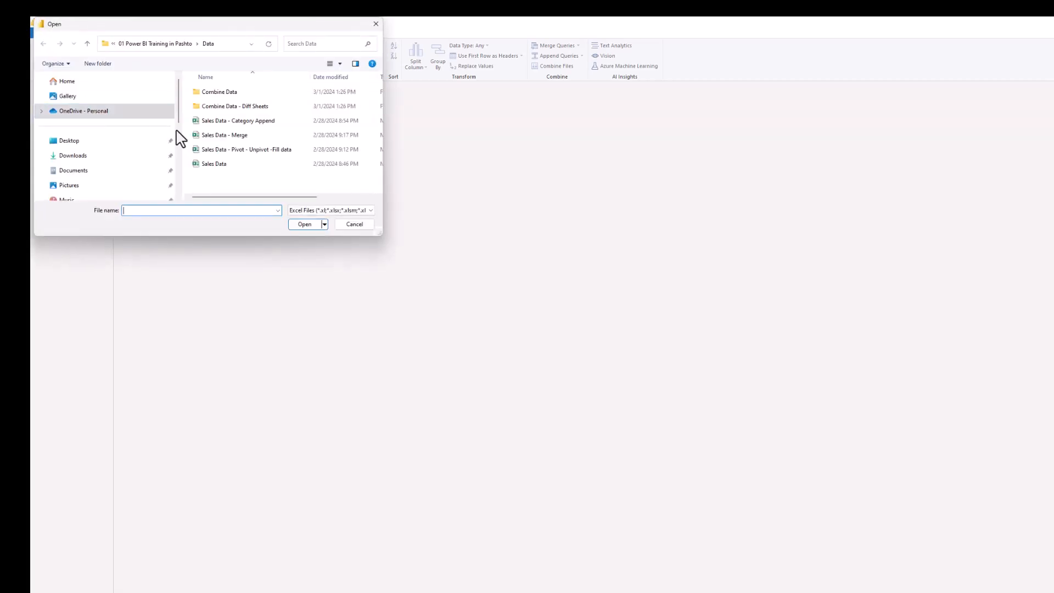
double_click(223, 164)
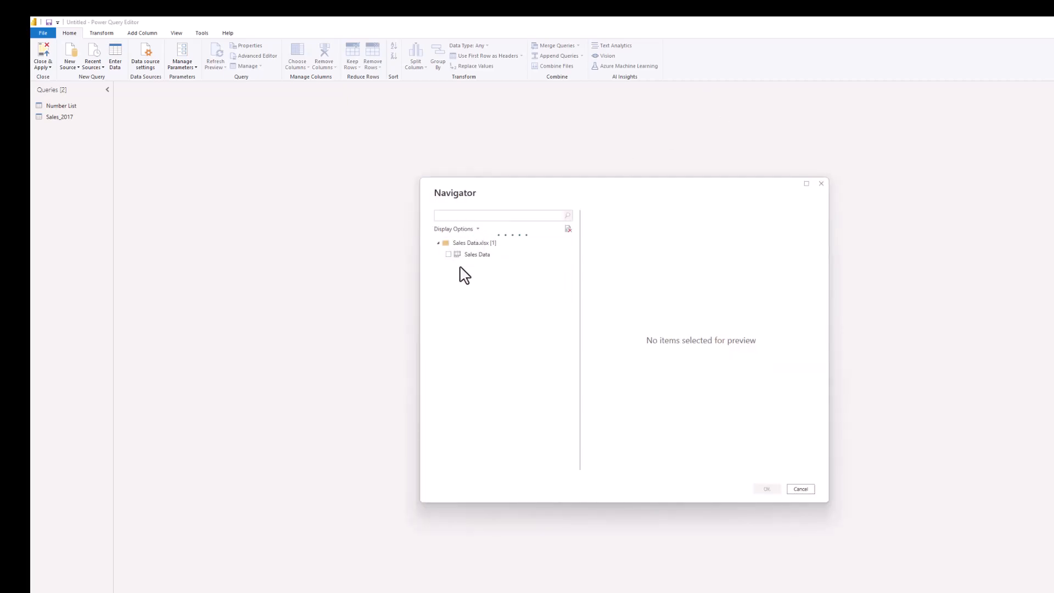
click(449, 255)
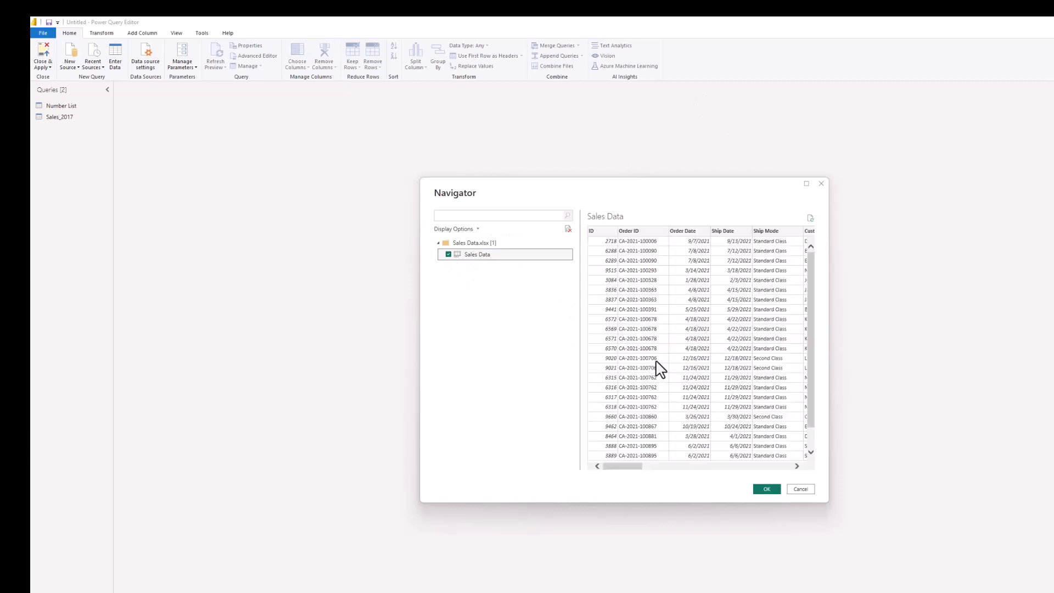
click(768, 491)
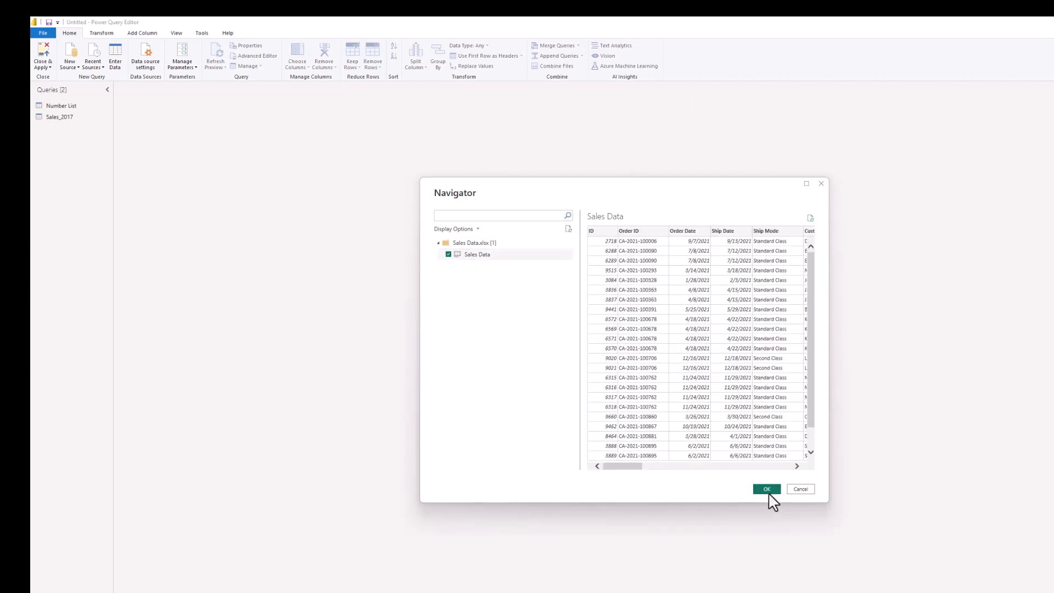